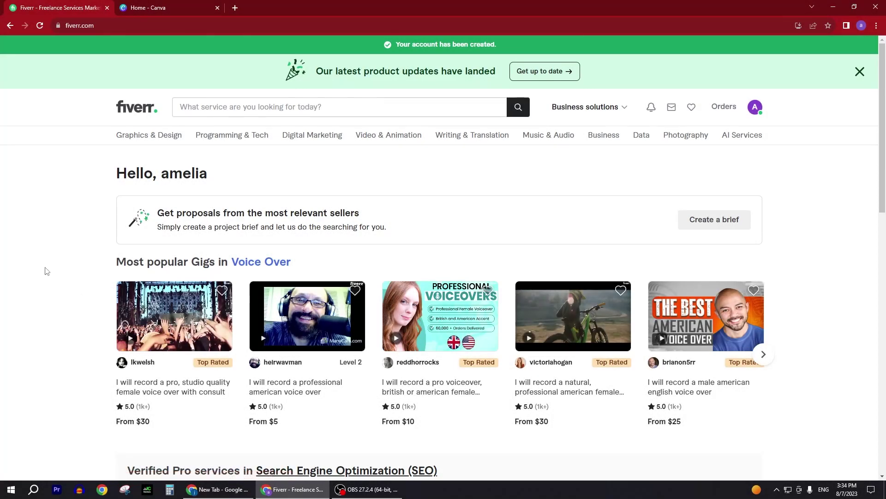
scroll(46, 271, "down", 6)
scroll(45, 270, "up", 4)
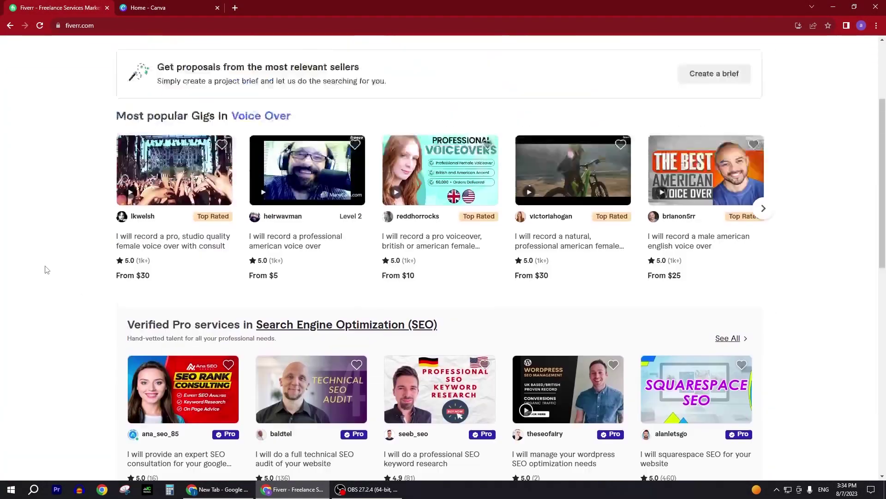
scroll(46, 270, "up", 2)
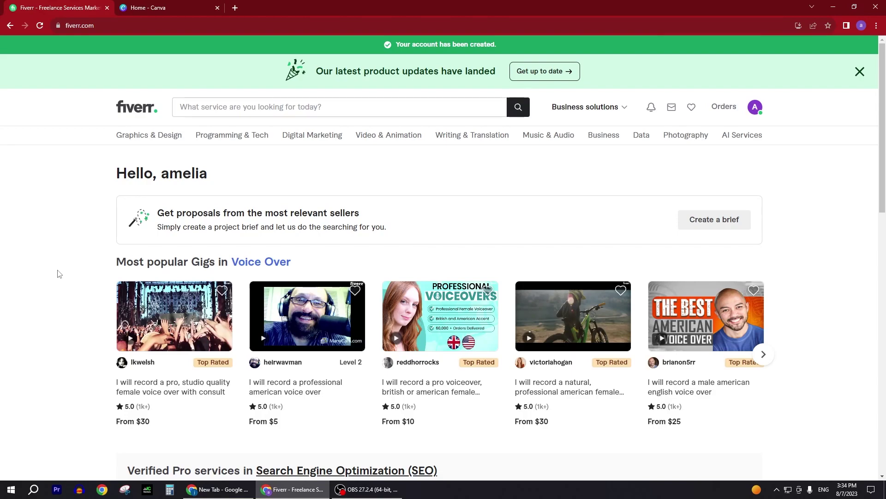
scroll(63, 291, "down", 3)
scroll(67, 307, "down", 3)
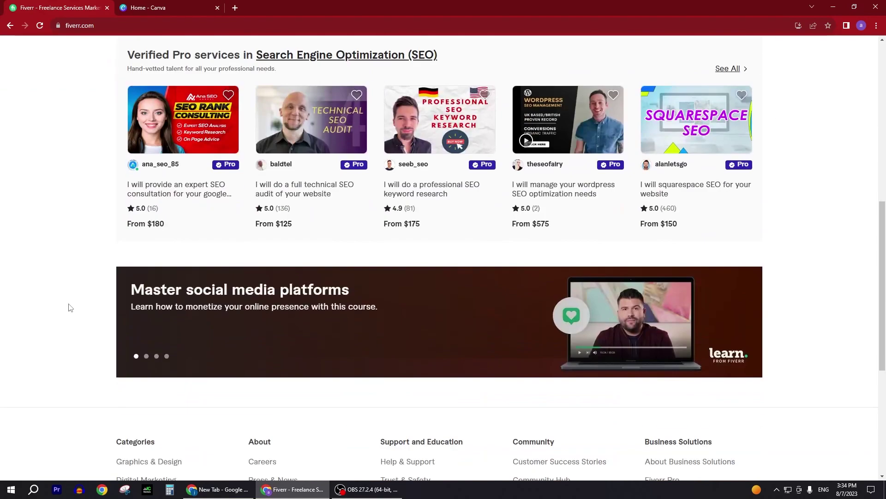
scroll(70, 308, "down", 3)
scroll(69, 308, "up", 5)
scroll(69, 309, "up", 5)
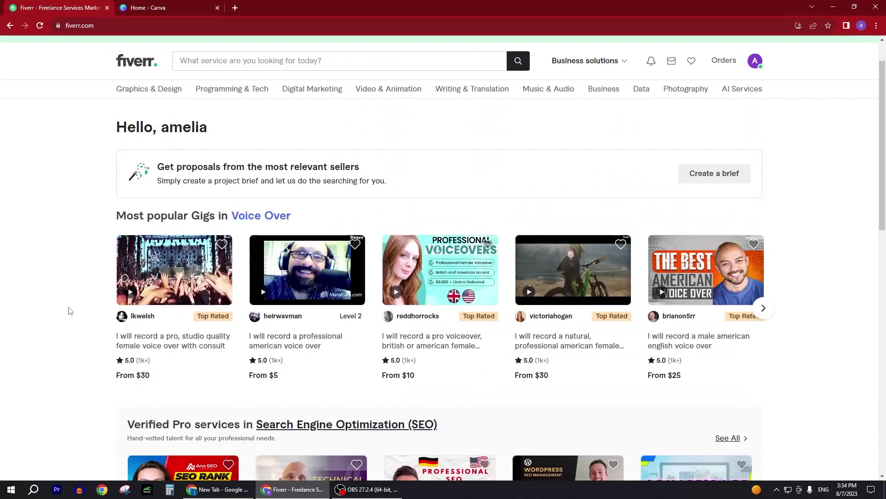
scroll(72, 313, "up", 1)
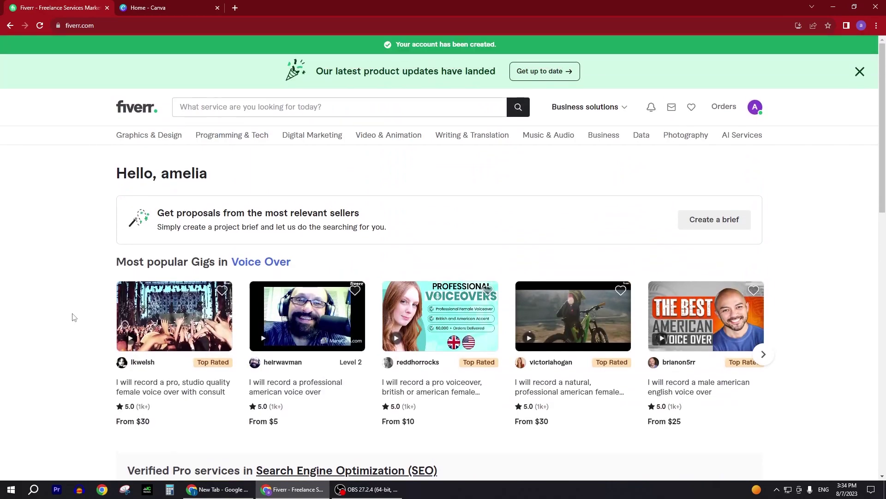
scroll(73, 317, "down", 5)
scroll(73, 317, "down", 1)
scroll(73, 317, "up", 2)
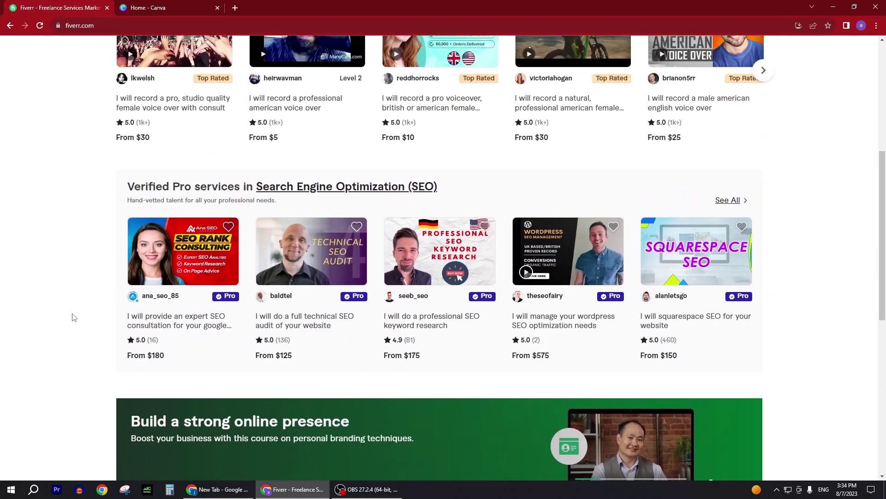
scroll(73, 318, "up", 4)
scroll(72, 318, "down", 2)
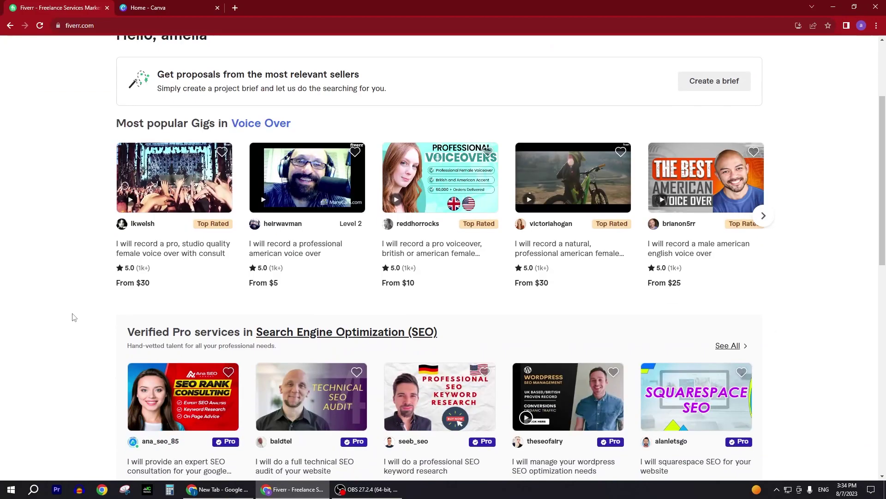
scroll(73, 317, "up", 2)
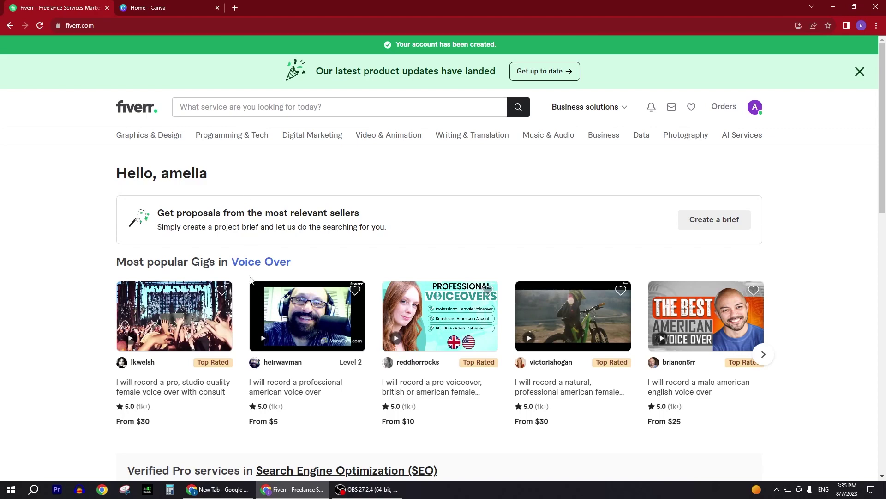
scroll(251, 279, "down", 3)
scroll(251, 284, "down", 1)
scroll(252, 289, "down", 1)
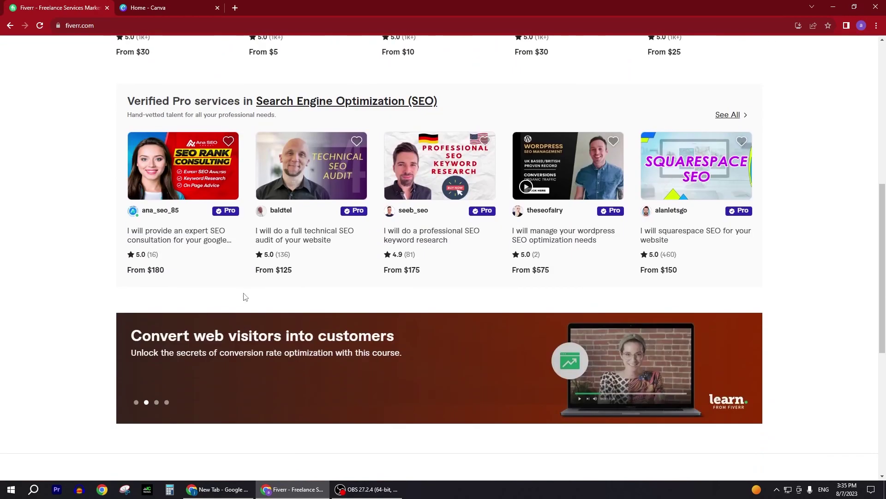
scroll(243, 297, "up", 1)
scroll(247, 297, "up", 2)
Switch from the Fiverr home page to the Canva tab
key("ctrl+Tab")
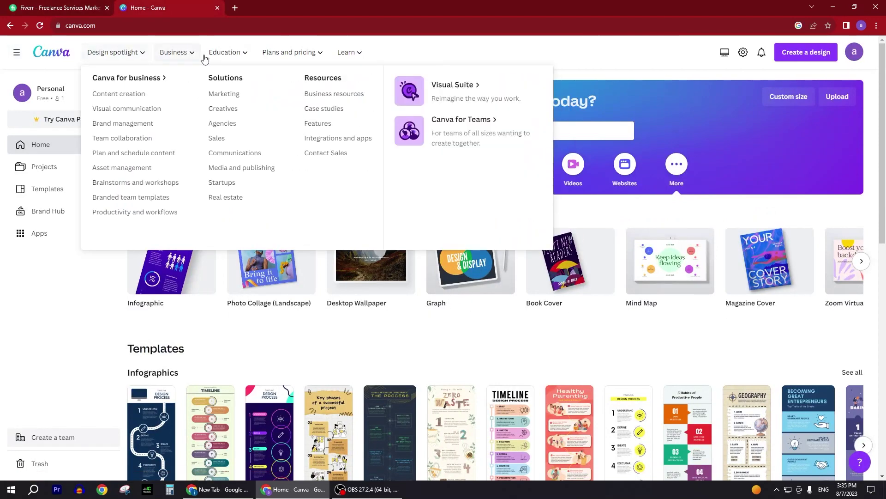
left_click(862, 262)
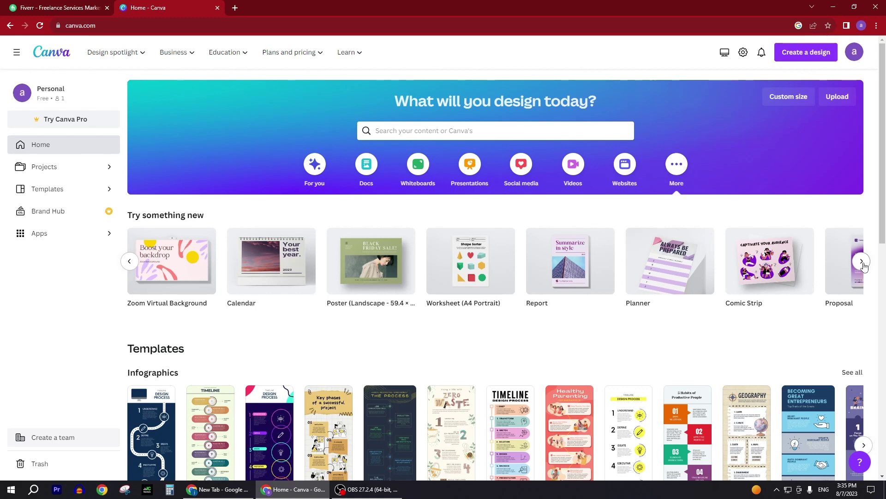
left_click(862, 262)
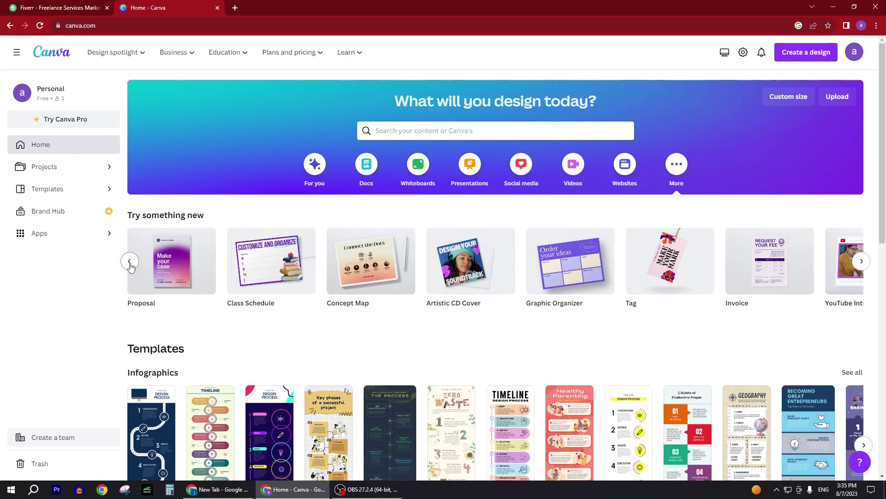
left_click(862, 262)
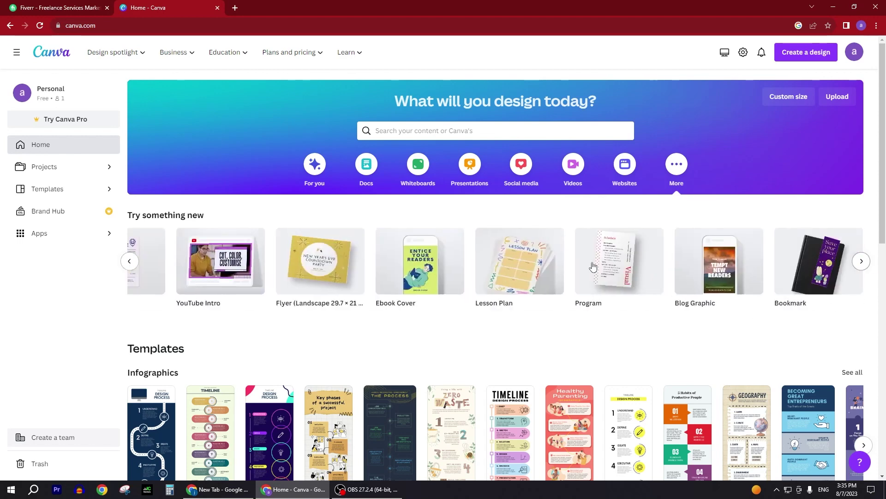
left_click(129, 262)
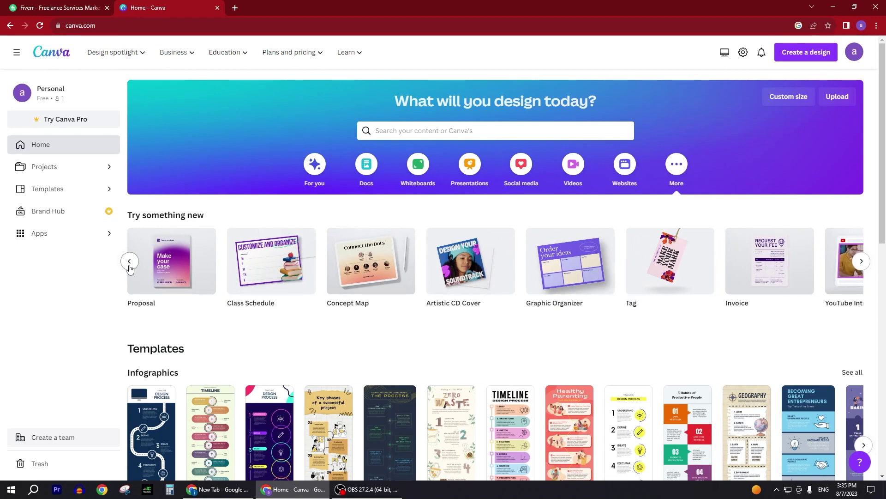
left_click(129, 262)
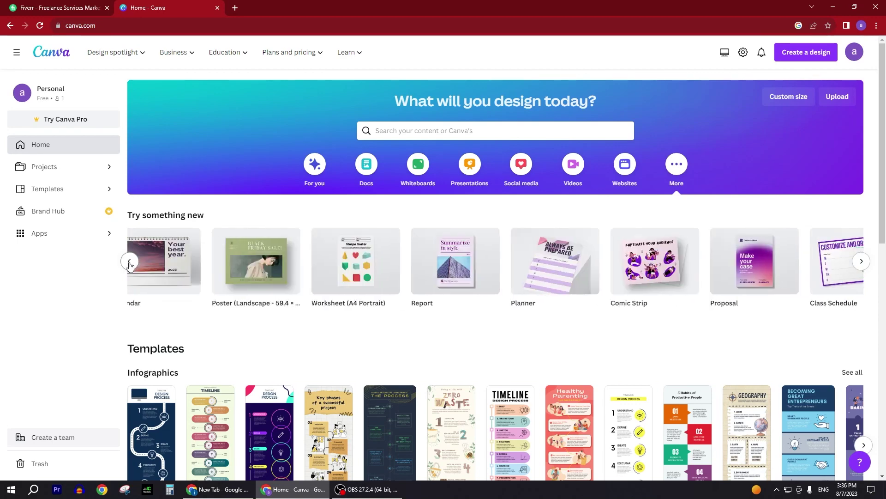
left_click(130, 263)
mouse_move(370, 260)
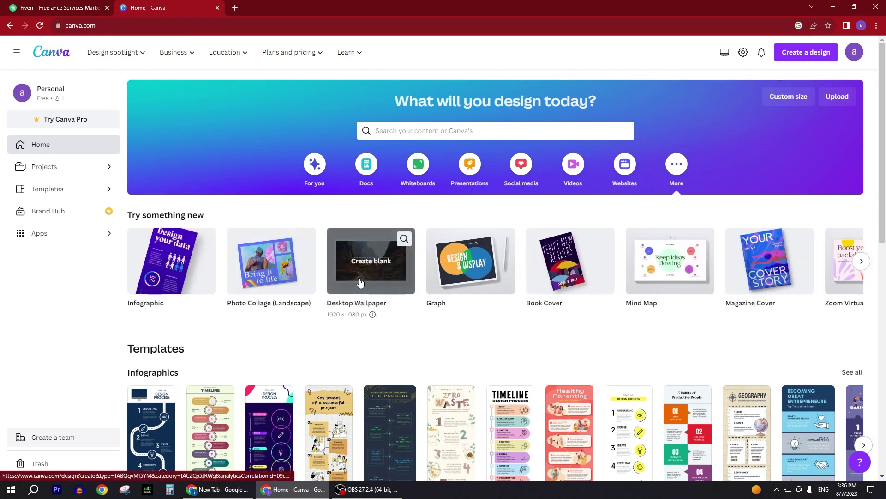
Create a blank 1920×1080 desktop wallpaper and fill its page with purple
left_click(361, 282)
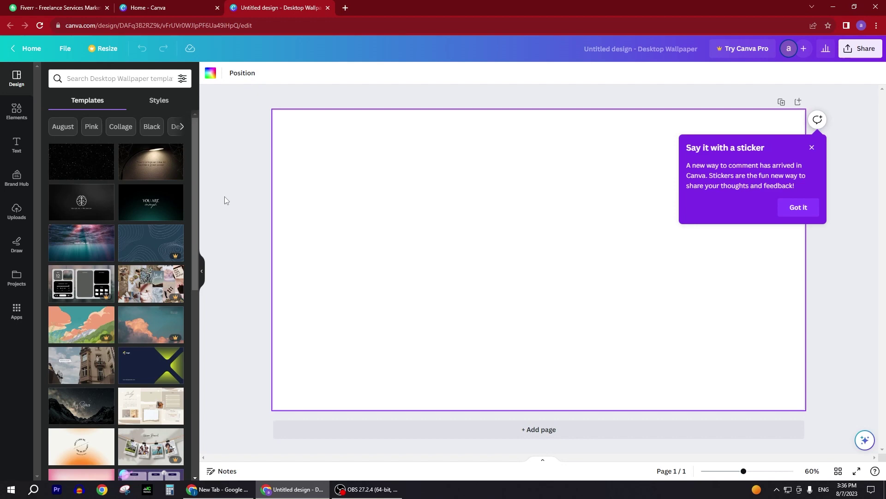
scroll(148, 307, "down", 5)
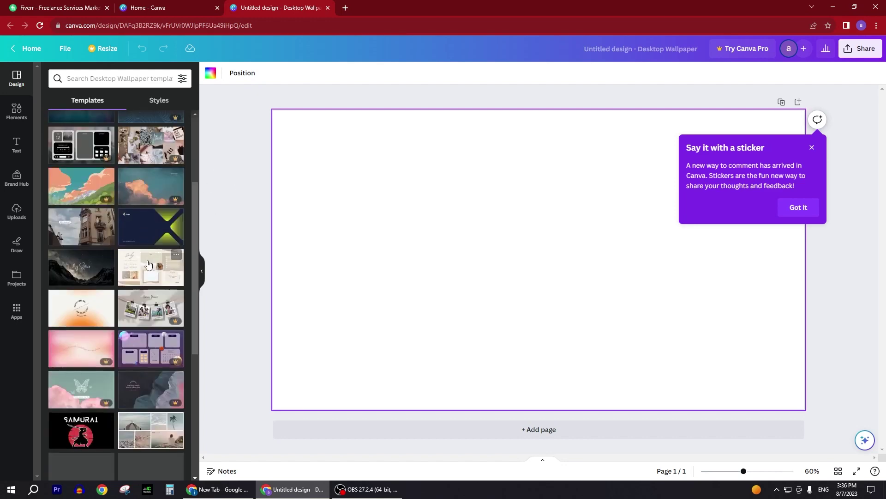
scroll(148, 307, "down", 5)
scroll(148, 307, "down", 5)
scroll(147, 307, "down", 5)
scroll(147, 307, "down", 5)
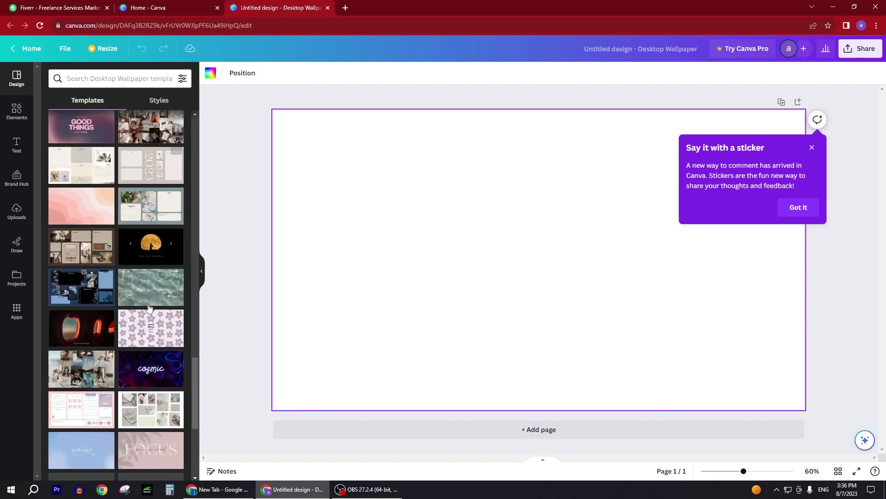
scroll(148, 307, "down", 3)
scroll(148, 306, "up", 3)
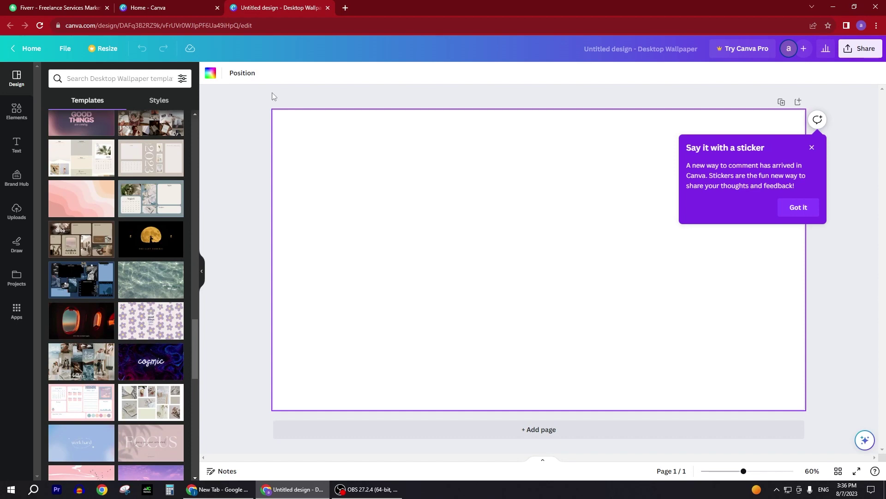
scroll(117, 295, "up", 3)
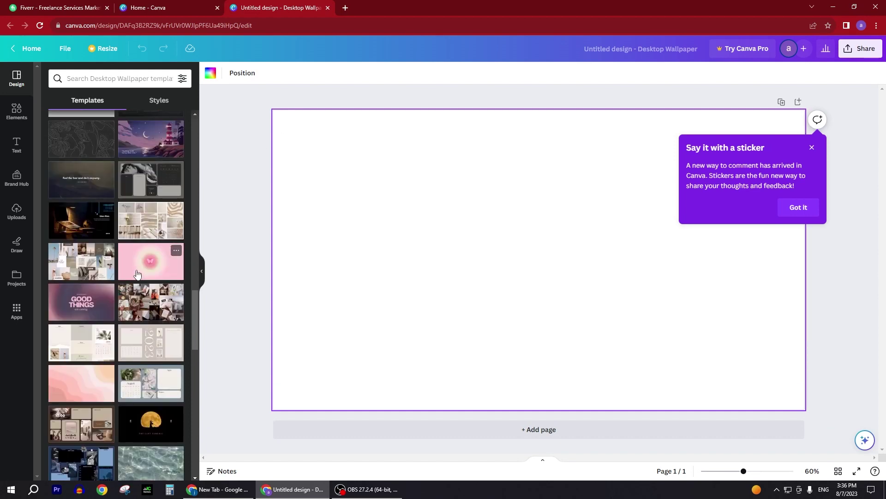
left_click(210, 73)
left_click(153, 264)
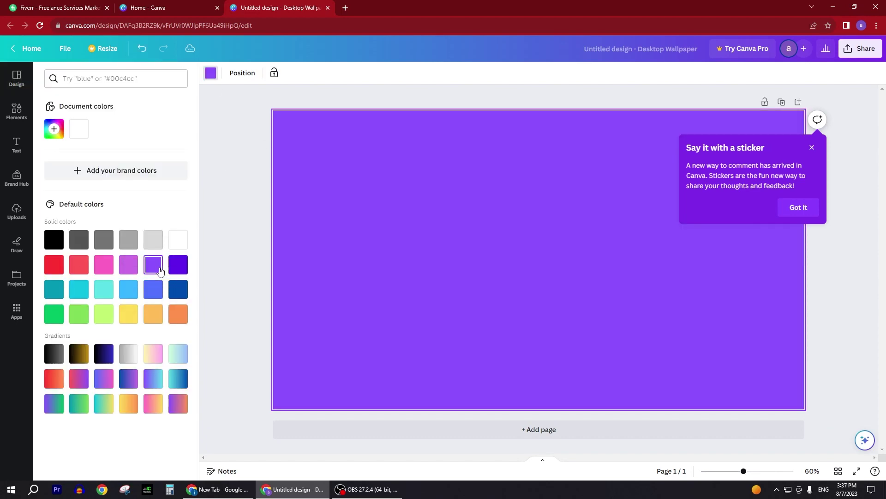
left_click(16, 78)
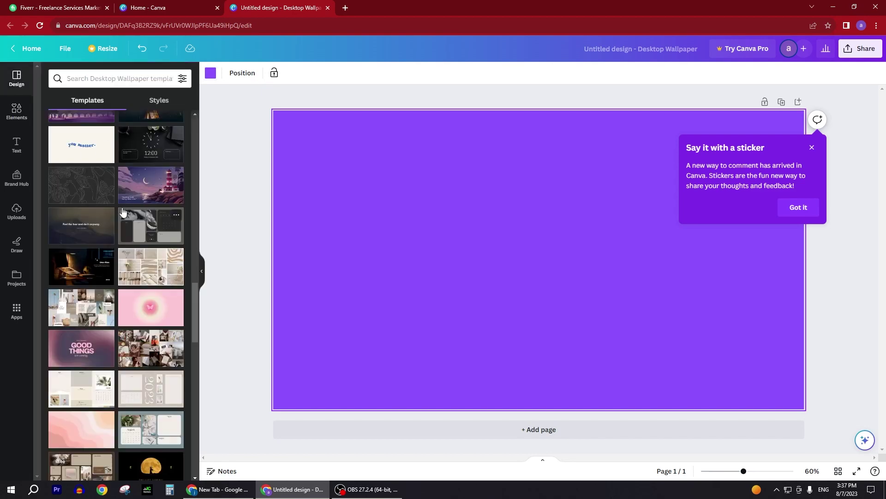
Search Elements photos for 'laptop' and add the laptop-and-notebook photo
left_click(16, 110)
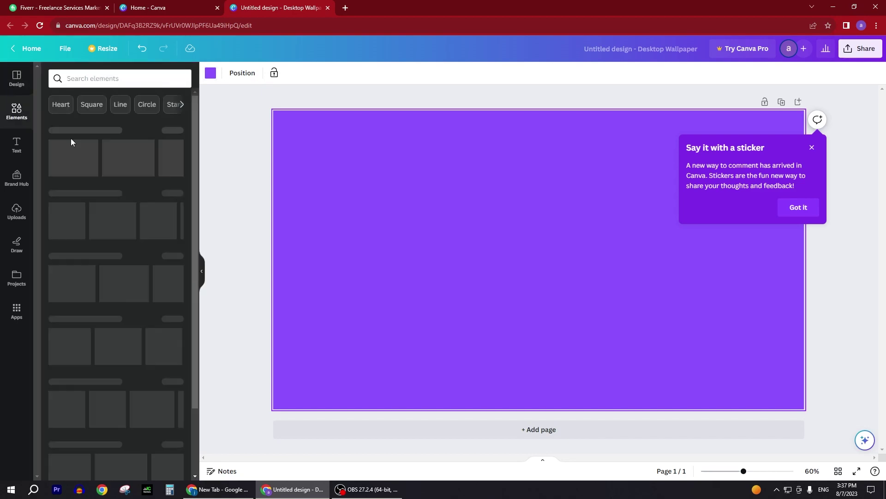
scroll(132, 236, "down", 5)
scroll(141, 264, "down", 5)
scroll(142, 264, "down", 5)
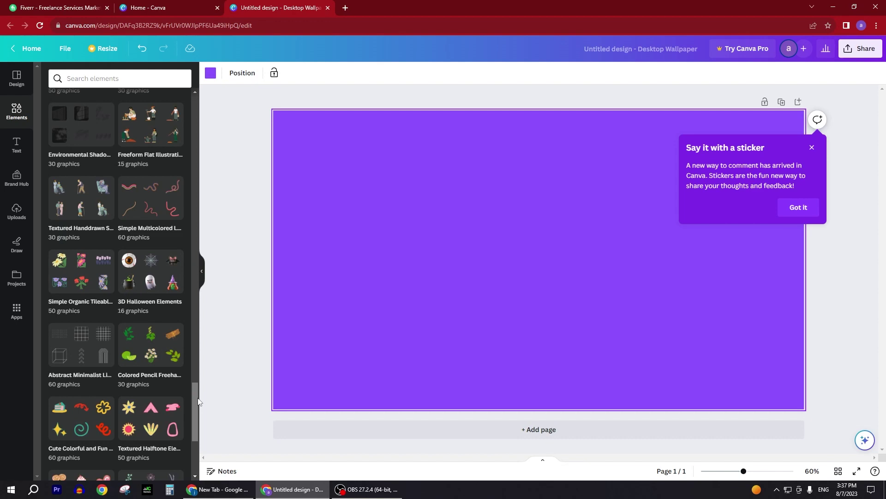
left_click(118, 78)
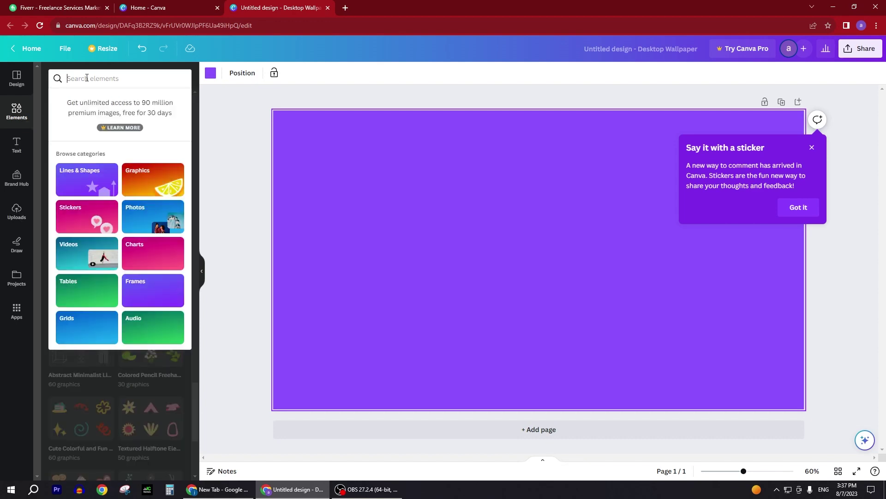
type("laptop")
key("Return")
left_click(99, 208)
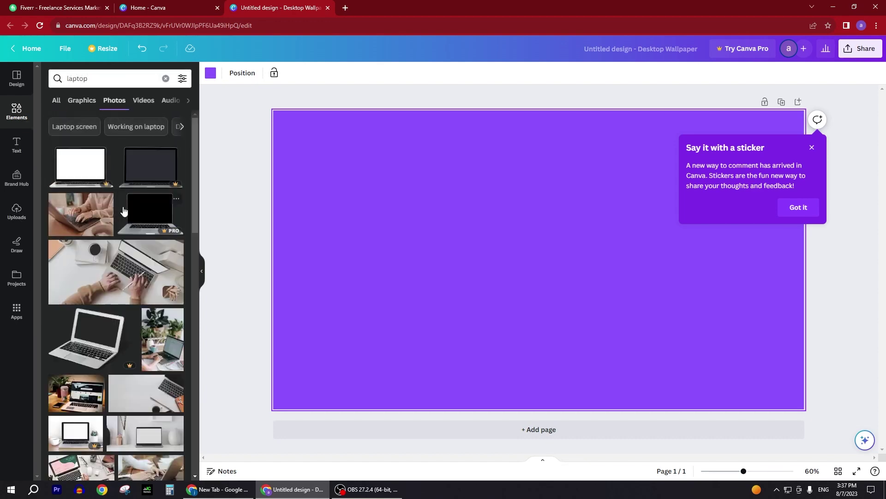
scroll(124, 228, "down", 1)
scroll(106, 261, "down", 3)
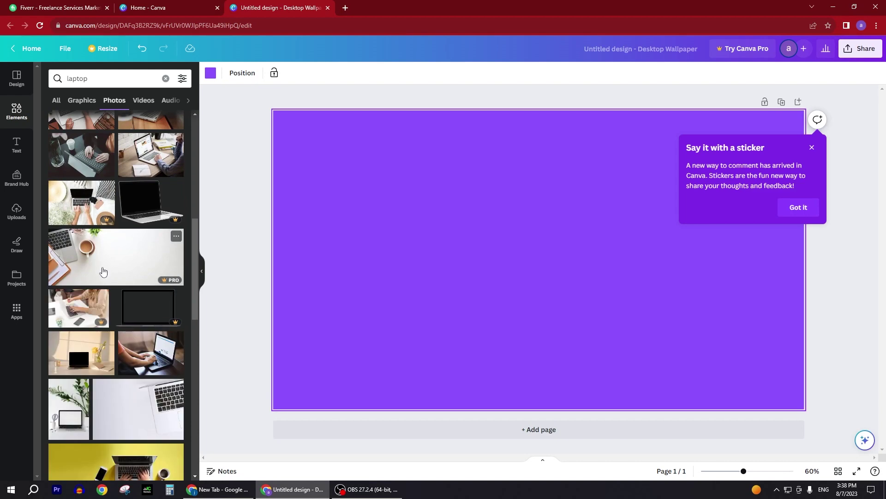
scroll(103, 272, "down", 3)
scroll(103, 272, "down", 3)
left_click(116, 280)
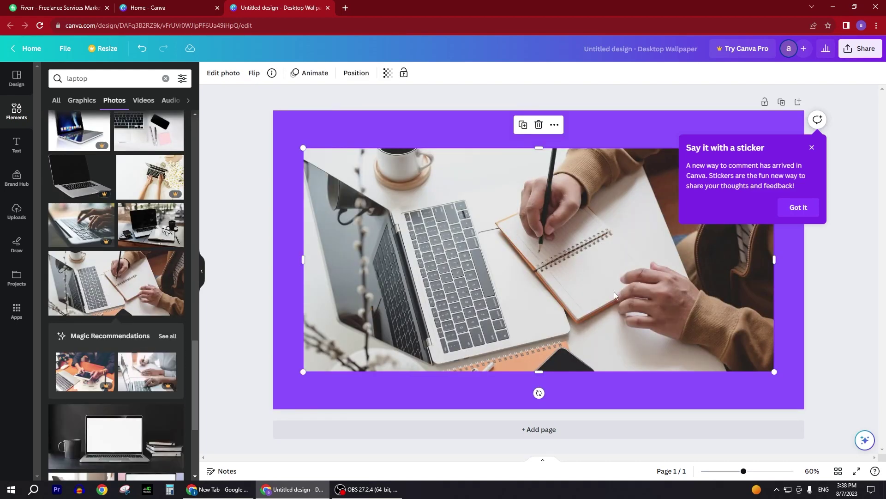
Stretch the laptop photo to cover nearly the whole purple page
left_click_drag(615, 295, 802, 255)
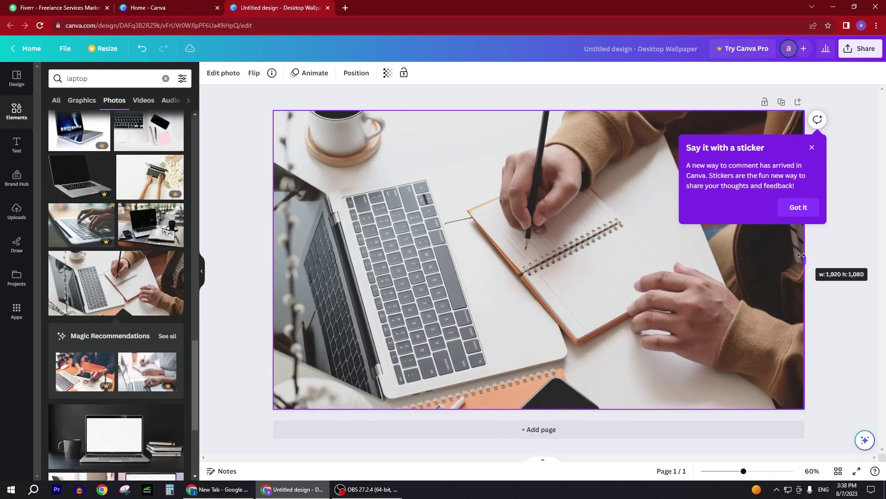
left_click_drag(274, 259, 276, 259)
left_click_drag(539, 409, 542, 406)
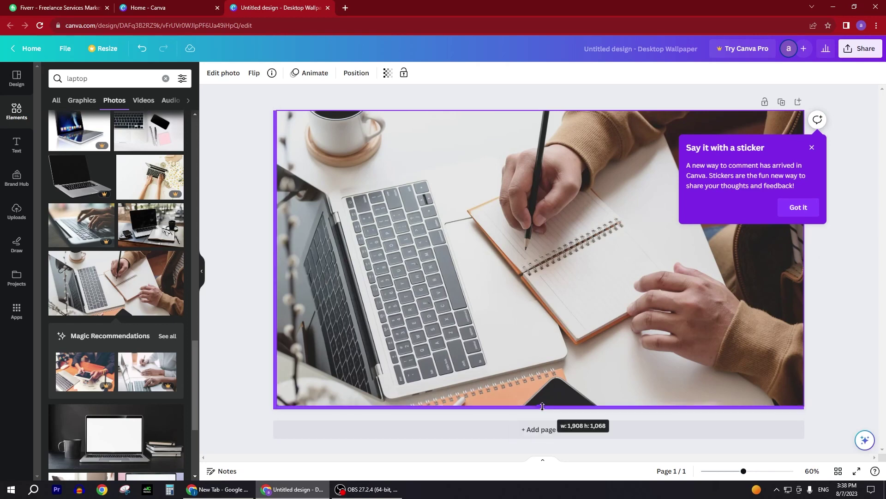
Widen the laptop photo to fill the page and browse its edit adjustments
left_click_drag(276, 259, 267, 259)
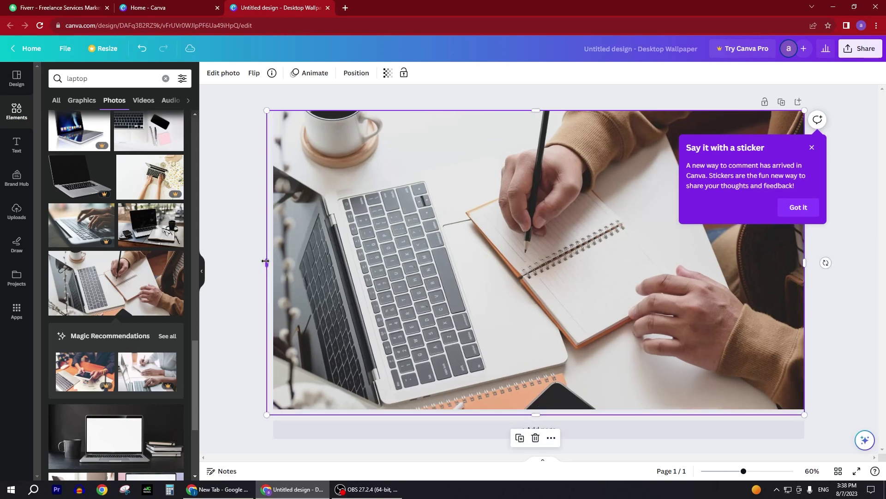
left_click(245, 241)
left_click(273, 229)
left_click(223, 73)
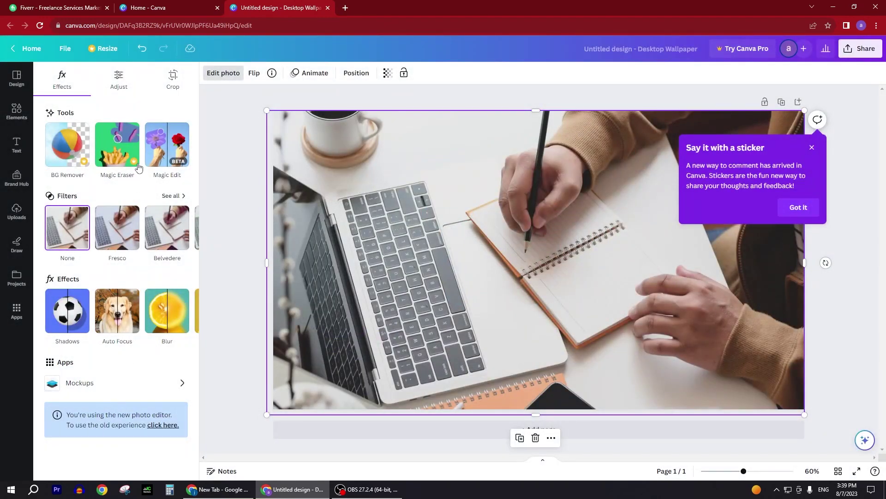
left_click(118, 80)
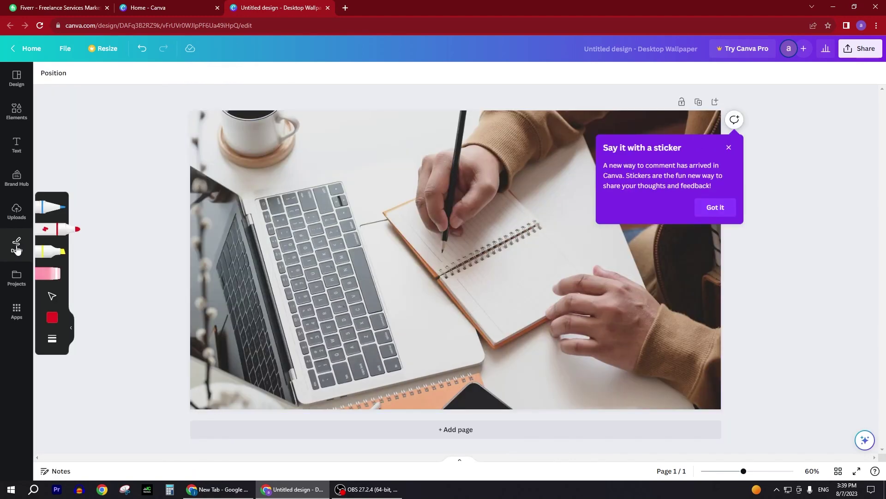
Add an enlarged subheading text box on the photo reading 'data entry'
left_click(16, 144)
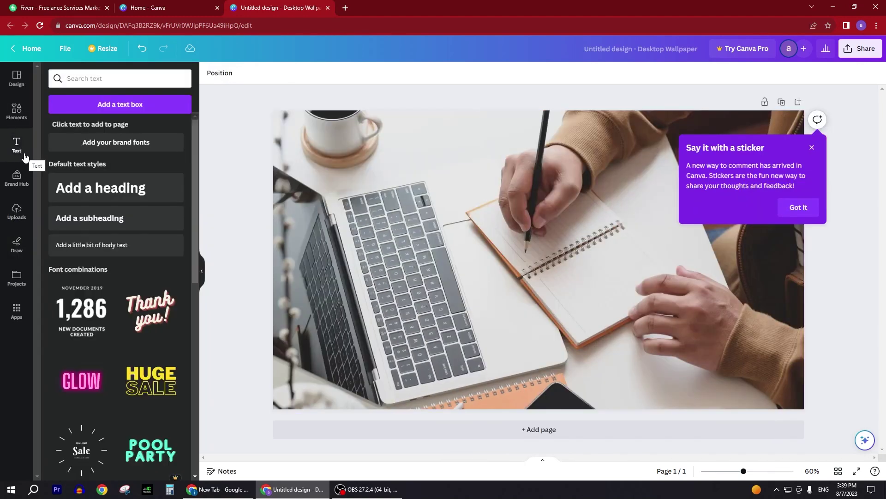
left_click(82, 220)
left_click(812, 146)
left_click_drag(625, 245, 764, 191)
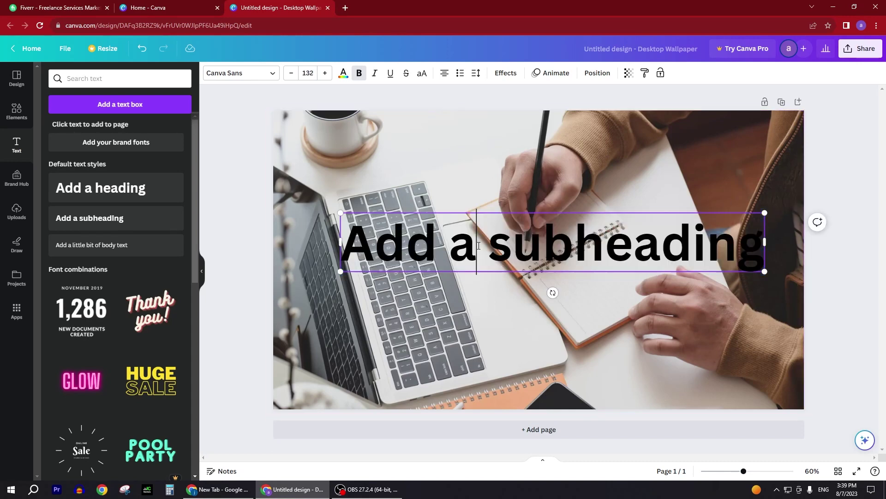
double_click(478, 245)
type("data")
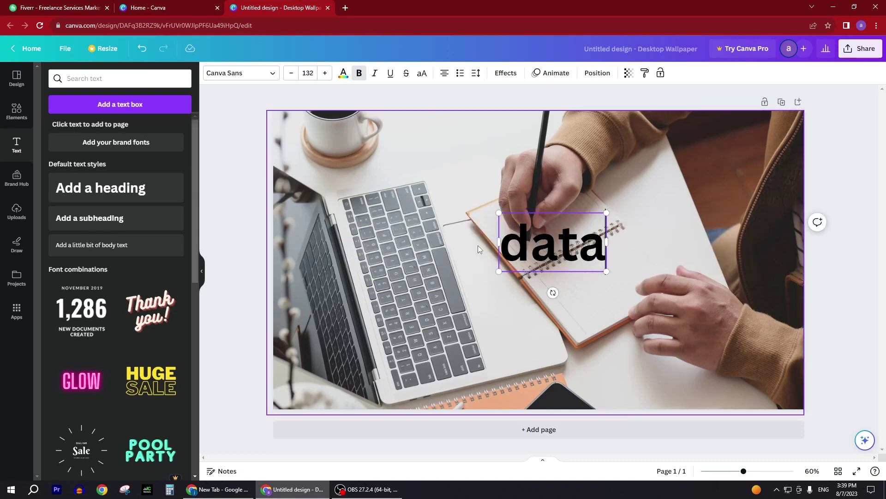
type(" entry")
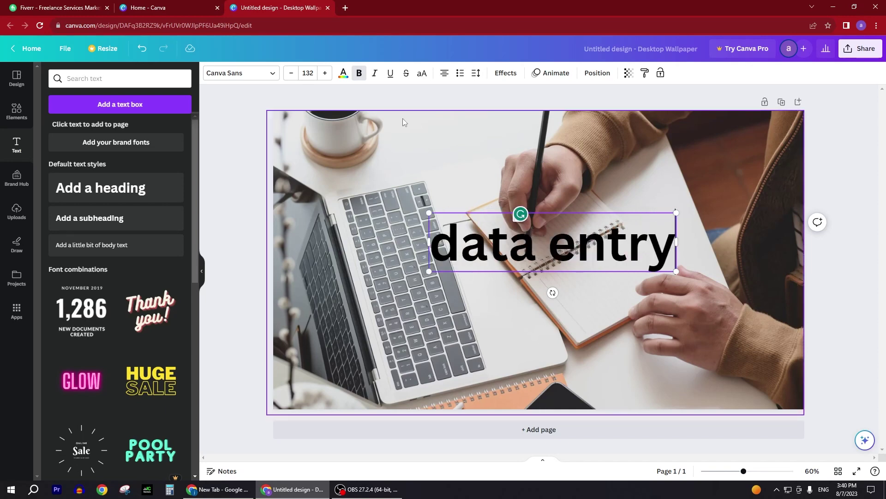
Convert the heading to uppercase so it reads DATA ENTRY
left_click(342, 73)
key("ctrl+a")
left_click(421, 72)
left_click(444, 183)
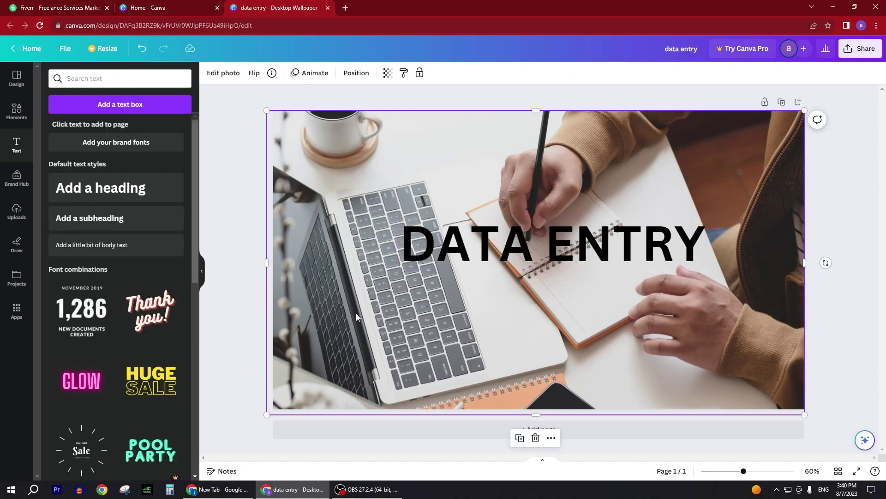
Add a square and stretch it into a full-width bar behind DATA ENTRY
left_click(17, 111)
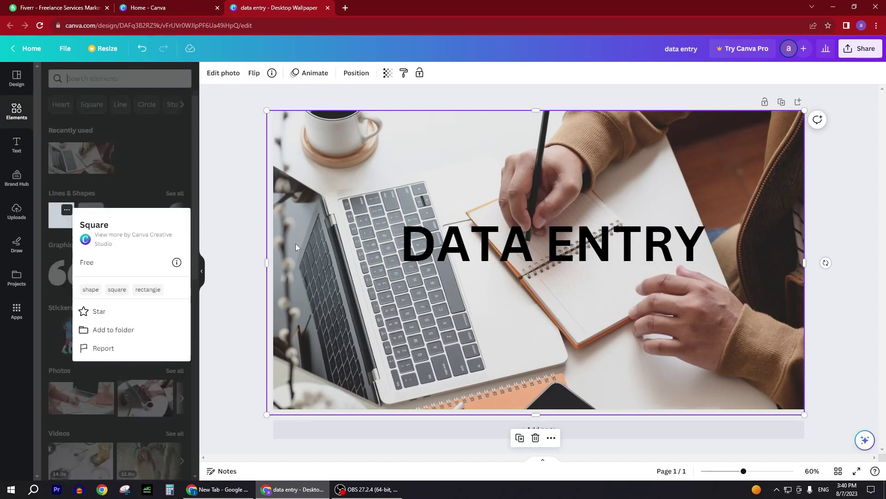
left_click(61, 216)
left_click_drag(494, 259, 393, 259)
left_click_drag(540, 303, 539, 270)
left_click_drag(584, 239, 730, 239)
left_click_drag(392, 240, 274, 241)
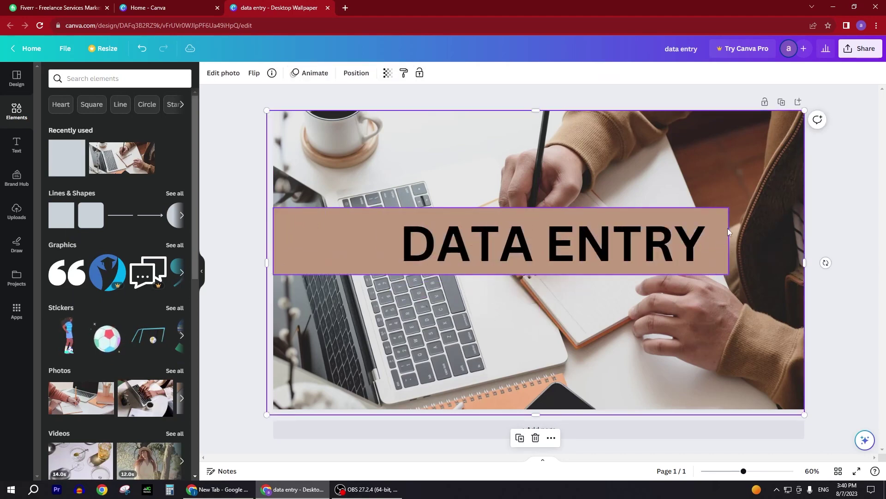
left_click_drag(729, 241, 804, 242)
Lower the brown bar's transparency to about 38
left_click(718, 169)
left_click(748, 243)
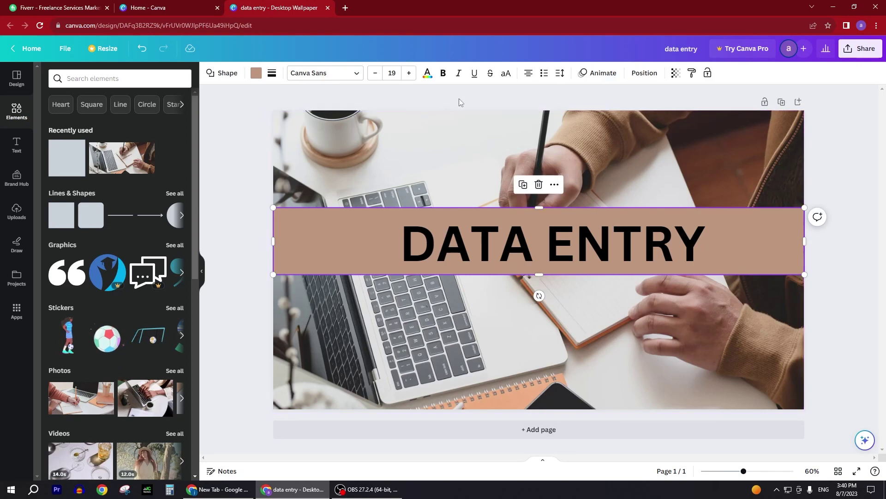
left_click(675, 72)
left_click_drag(637, 110, 621, 109)
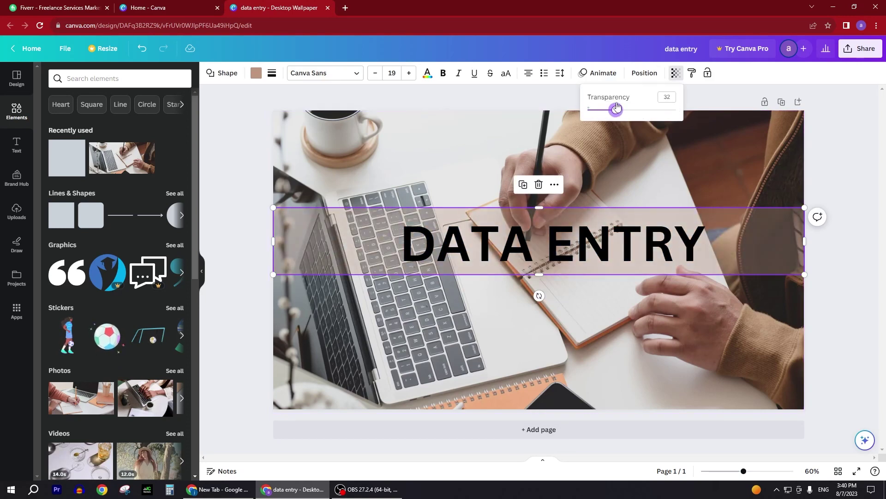
left_click(628, 325)
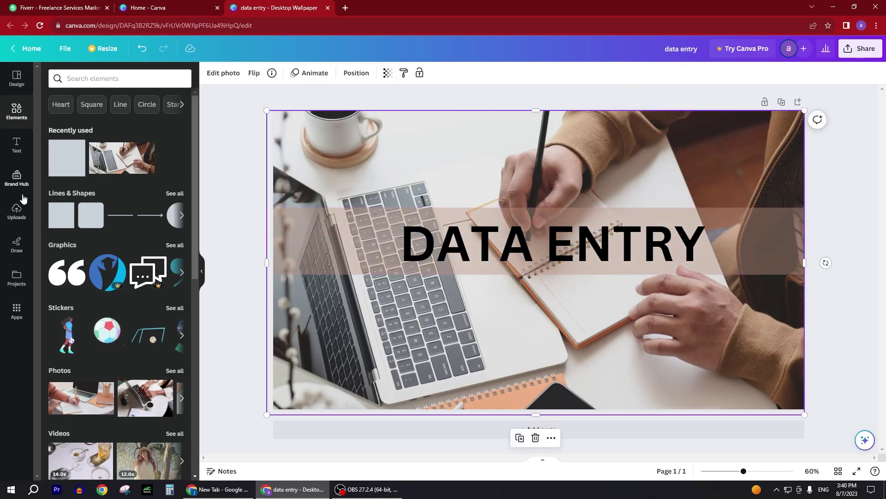
Add a '10$' price heading at bottom right on a translucent square
left_click(16, 146)
left_click(101, 188)
type("10$")
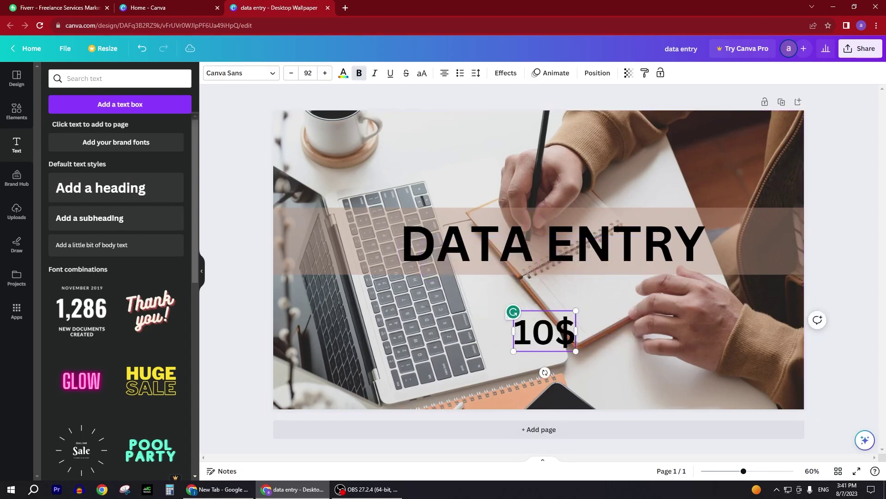
left_click_drag(545, 331, 762, 371)
left_click(17, 111)
left_click(66, 158)
left_click_drag(538, 271, 752, 377)
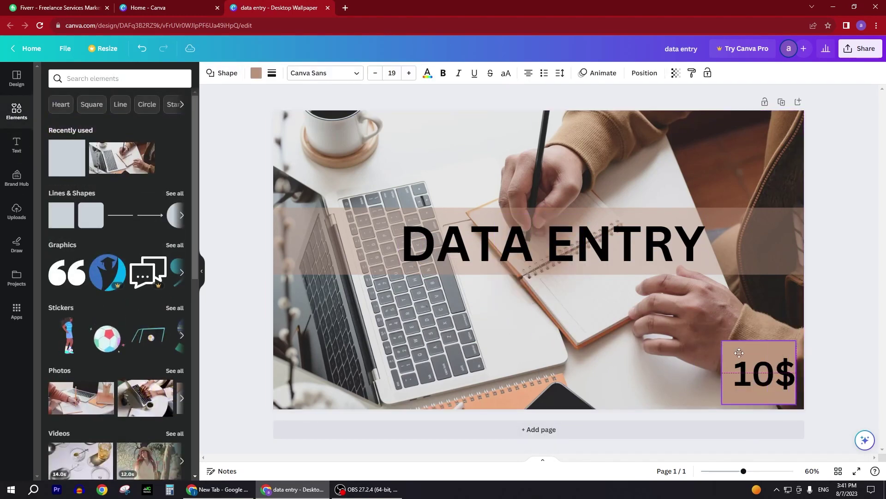
left_click(675, 73)
left_click_drag(679, 109, 642, 109)
left_click(416, 291)
Add a second heading below the banner with 'typing' and 'pdf to word' lines
left_click(17, 146)
left_click(100, 188)
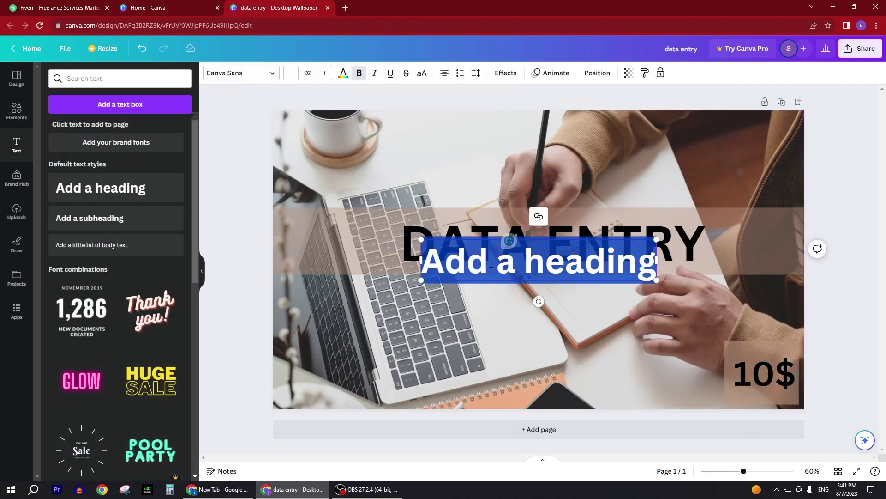
left_click_drag(538, 261, 537, 301)
type("typing")
key("Return")
type("p")
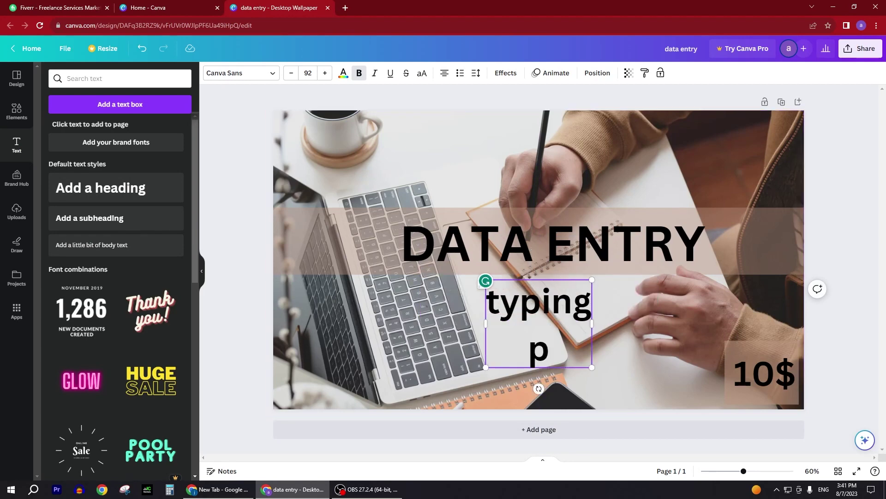
type("df to word")
Make the two-line text uppercase and resize the TYPING / PDF TO WORD box
key("ctrl+shift+k")
left_click(679, 312)
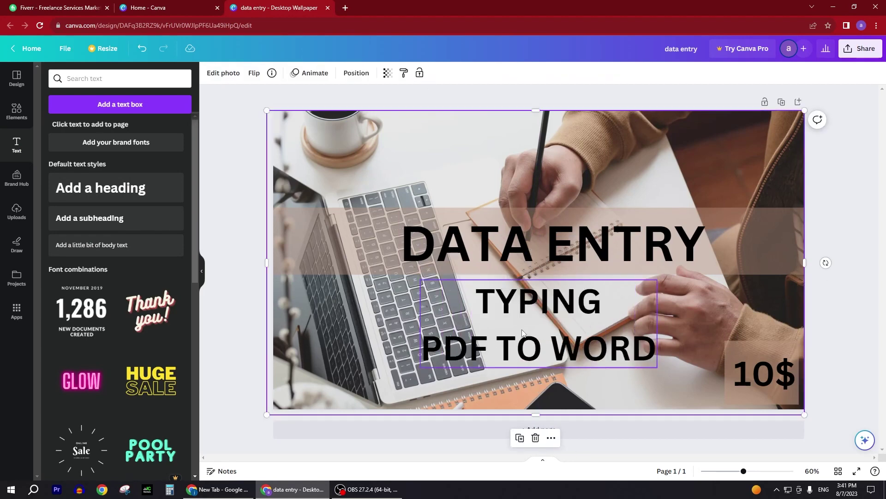
left_click(540, 326)
left_click_drag(653, 366, 629, 357)
Place a semi-transparent brown square behind the TYPING text
left_click(17, 111)
mouse_move(67, 158)
left_mouse_down()
mouse_move(538, 259)
mouse_move(538, 322)
mouse_move(649, 322)
left_mouse_up()
left_click_drag(493, 322, 432, 322)
left_click(675, 73)
left_click_drag(642, 109, 632, 109)
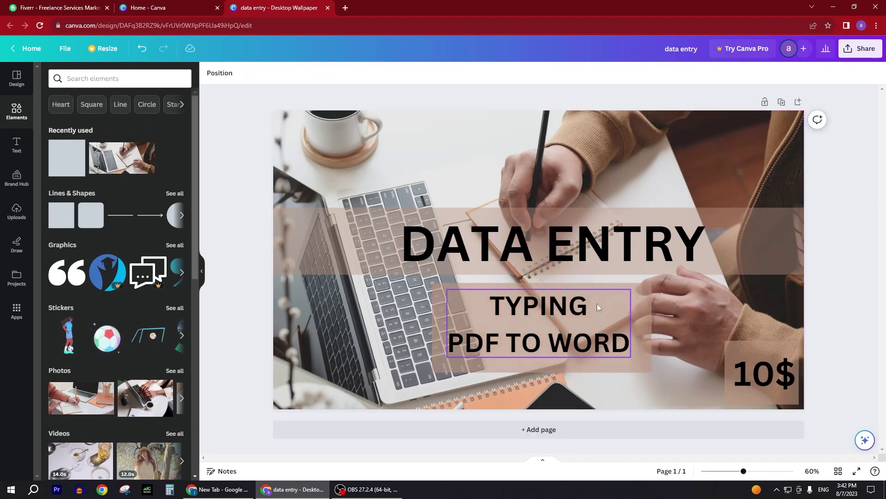
Move the TYPING / PDF TO WORD text and its box to the left
left_click(533, 343)
left_click_drag(534, 343, 375, 340)
left_click(461, 330)
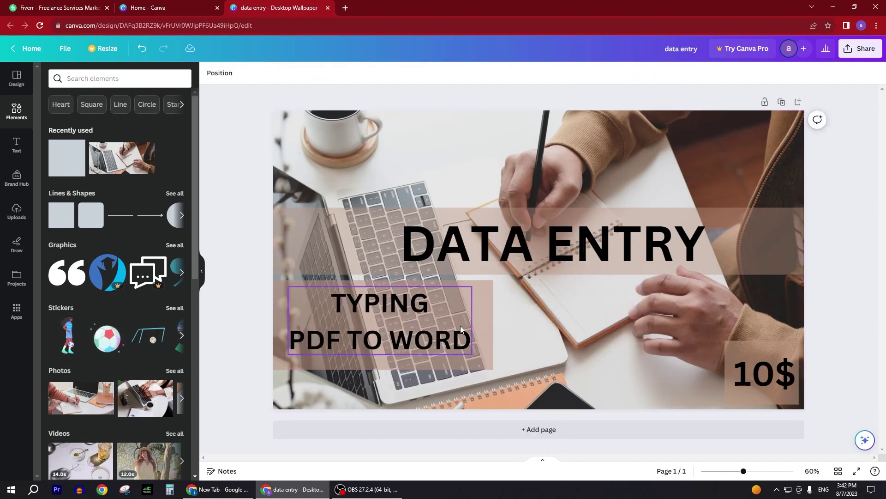
left_click(675, 73)
left_click(359, 316)
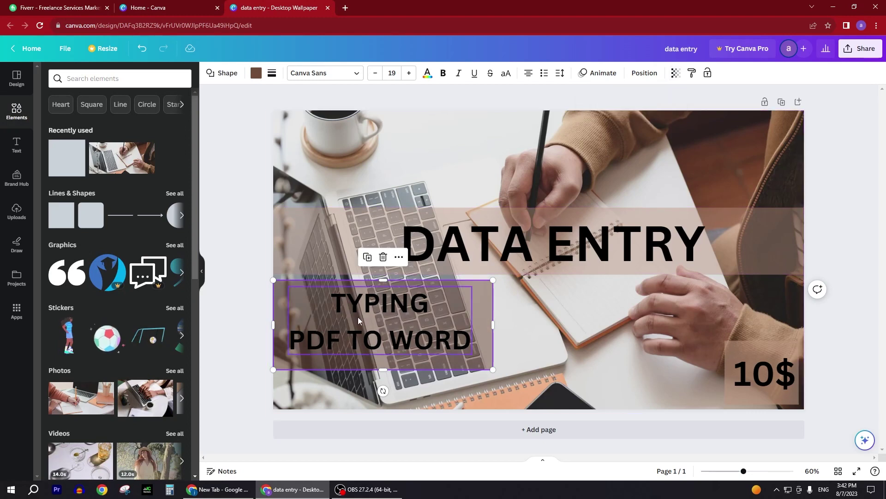
left_click(516, 325)
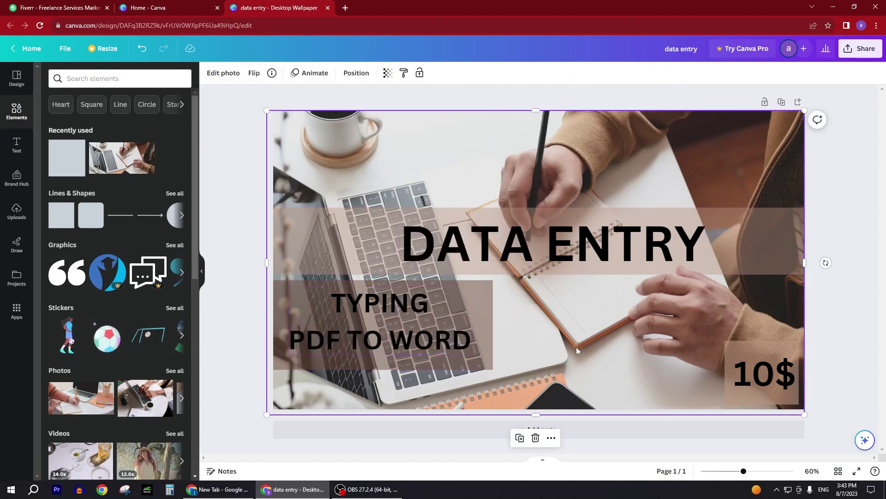
Download the design from the Share menu as the PNG file data entry.png
left_click(861, 48)
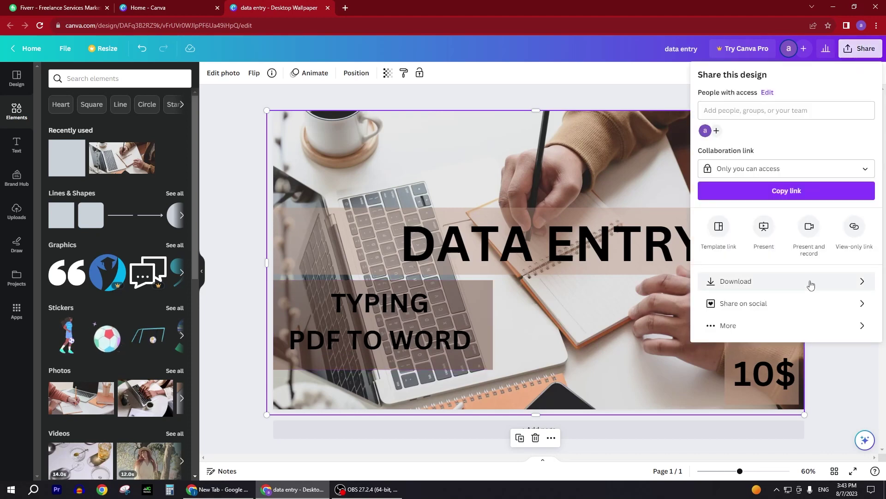
left_click(810, 285)
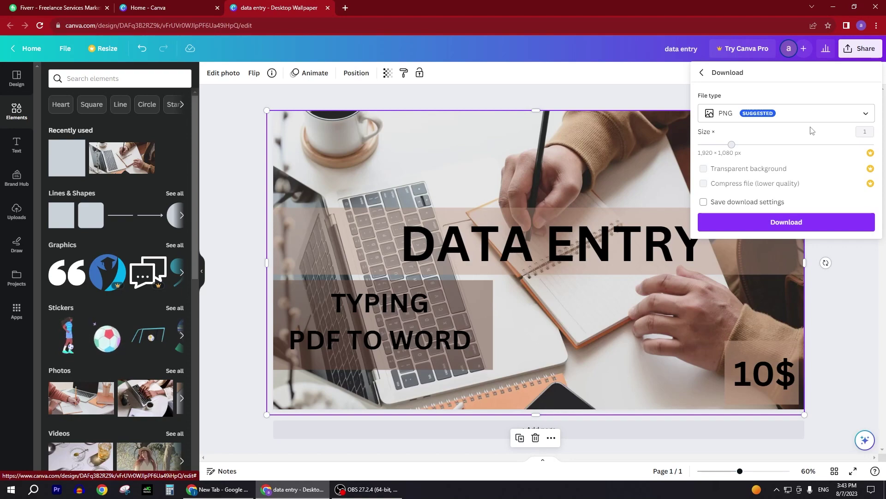
left_click(811, 221)
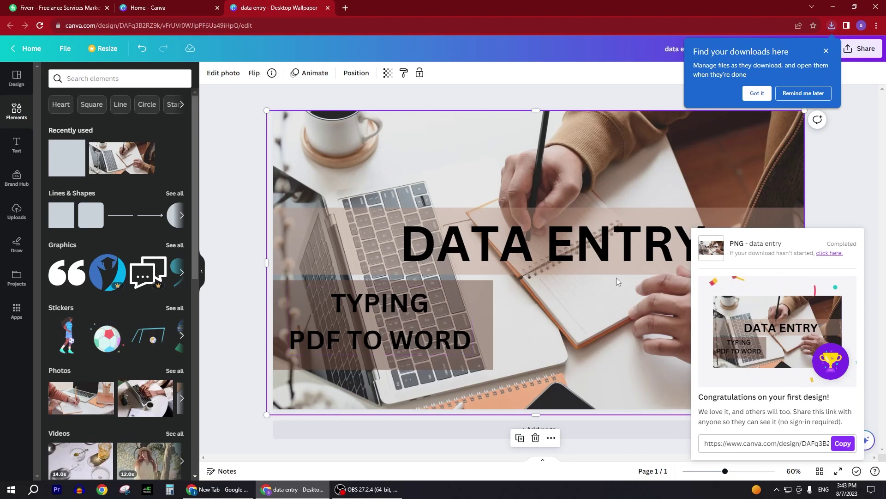
left_click(829, 253)
Return to the Fiverr tab to view its homepage
left_click(73, 4)
scroll(299, 331, "down", 1)
scroll(299, 332, "down", 1)
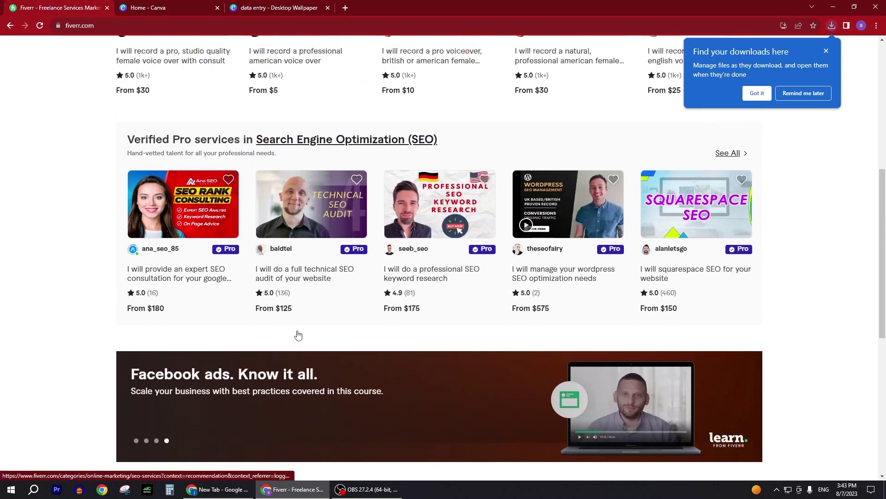
scroll(298, 332, "up", 2)
scroll(298, 335, "up", 2)
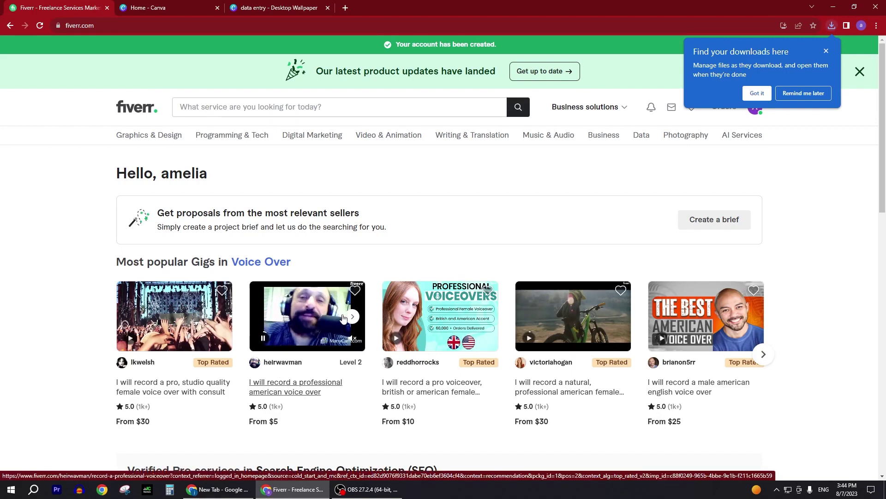
scroll(345, 318, "down", 1)
scroll(343, 319, "down", 4)
scroll(343, 319, "down", 2)
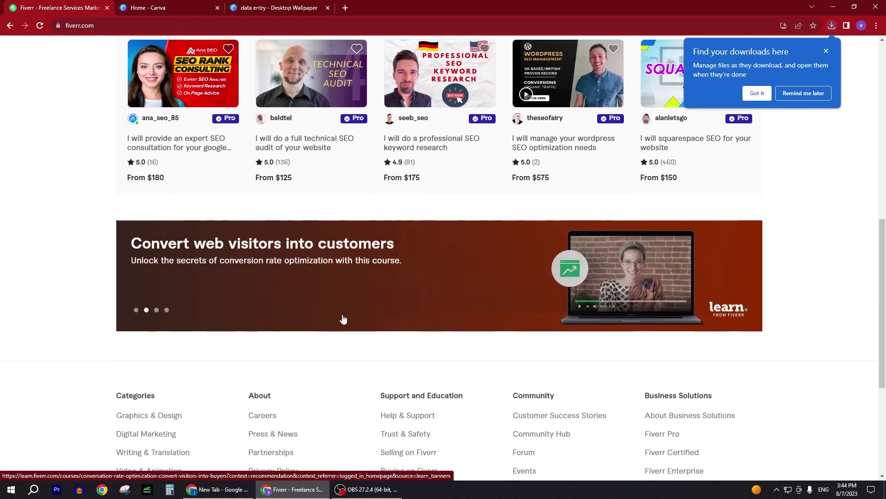
scroll(343, 319, "up", 2)
scroll(343, 317, "up", 3)
scroll(343, 317, "up", 3)
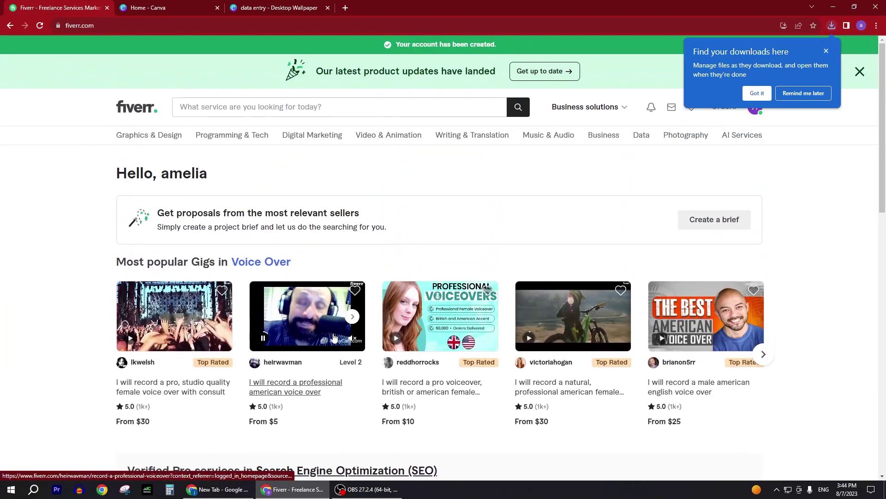
scroll(333, 338, "down", 2)
scroll(332, 337, "down", 3)
scroll(333, 337, "down", 3)
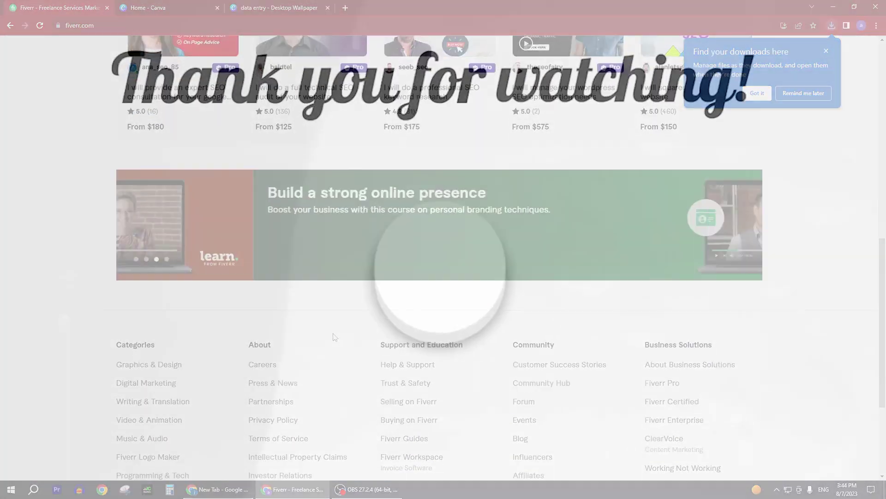